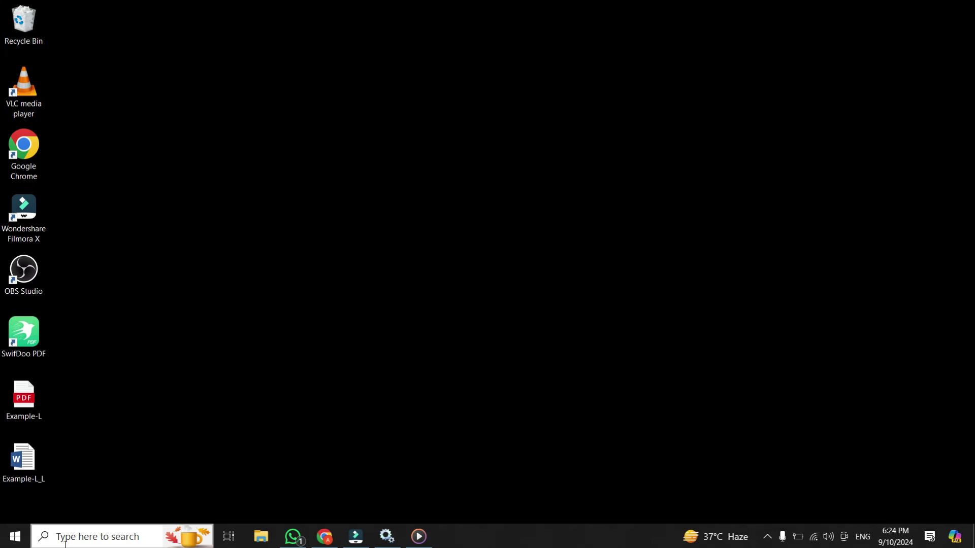
Search for and open the Settings app, then close it again.
{"action": "left_click", "coordinate": [49, 523]}
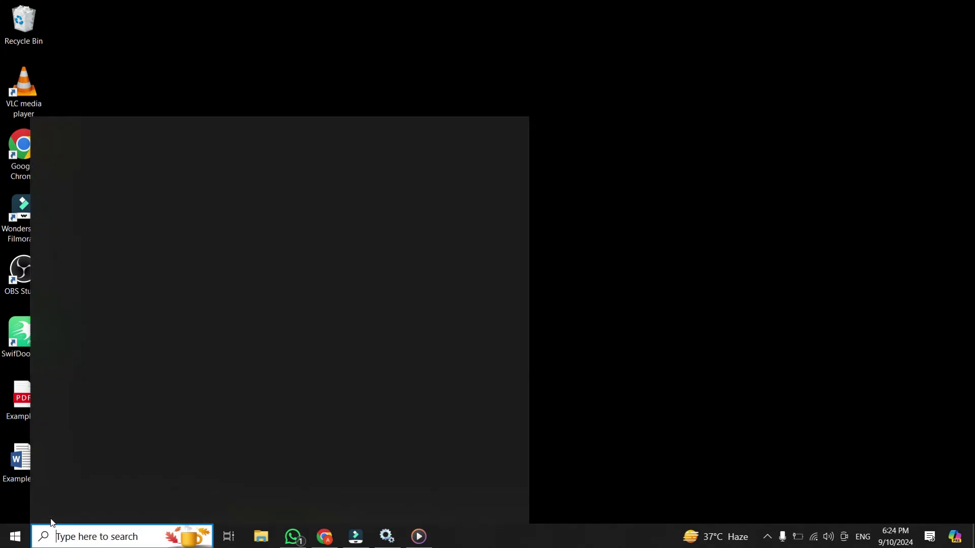
{"action": "type", "text": "set"}
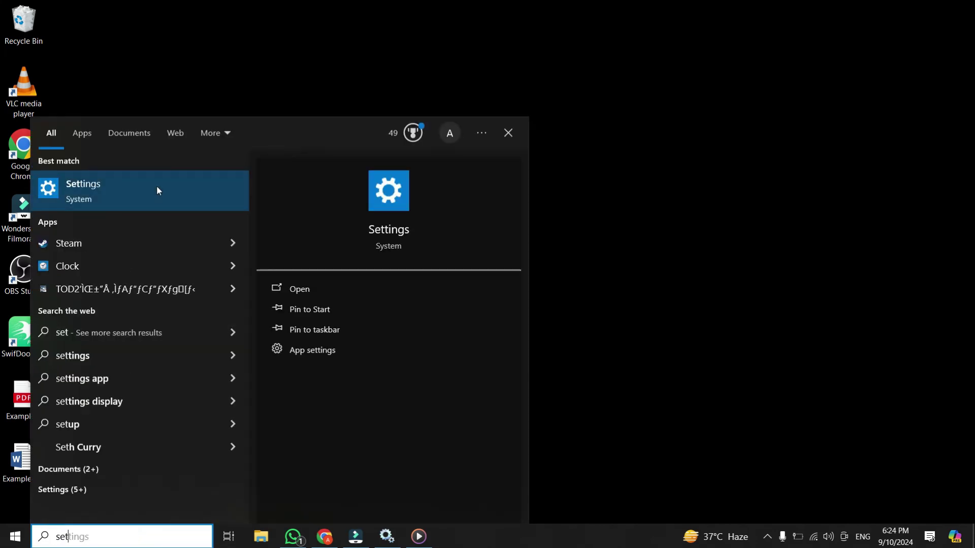
{"action": "left_click", "coordinate": [156, 186]}
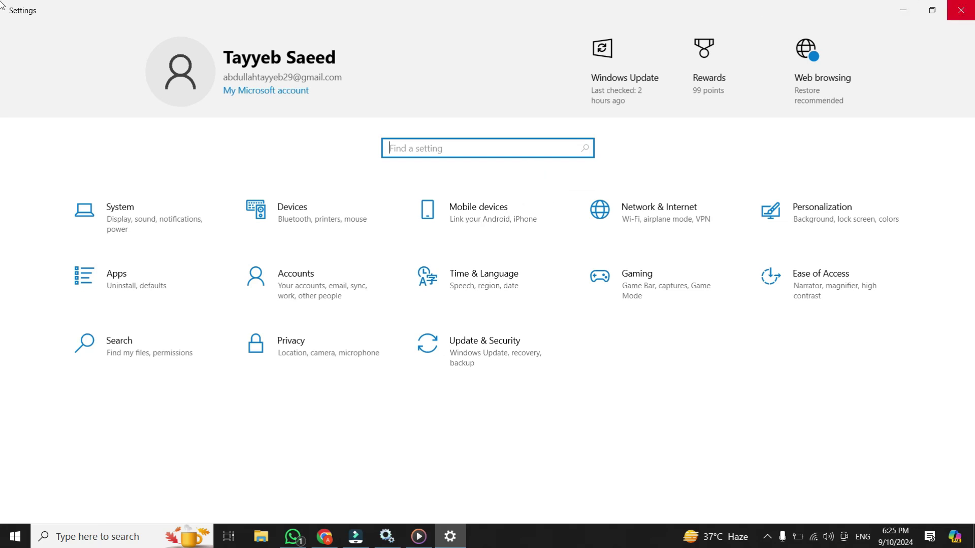
{"action": "left_click", "coordinate": [954, 18]}
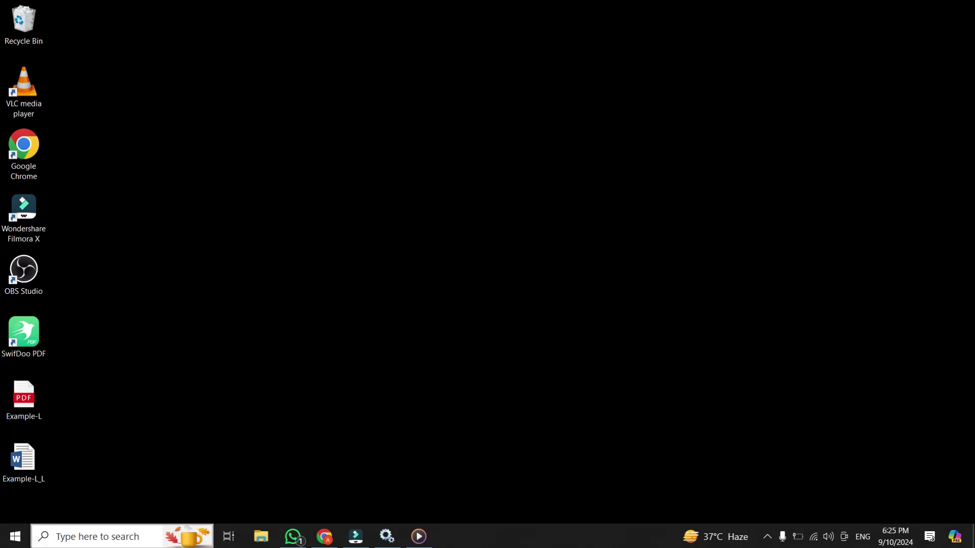
Launch the Services console from search and select Background Intelligent Transfer Service.
{"action": "left_click", "coordinate": [16, 537]}
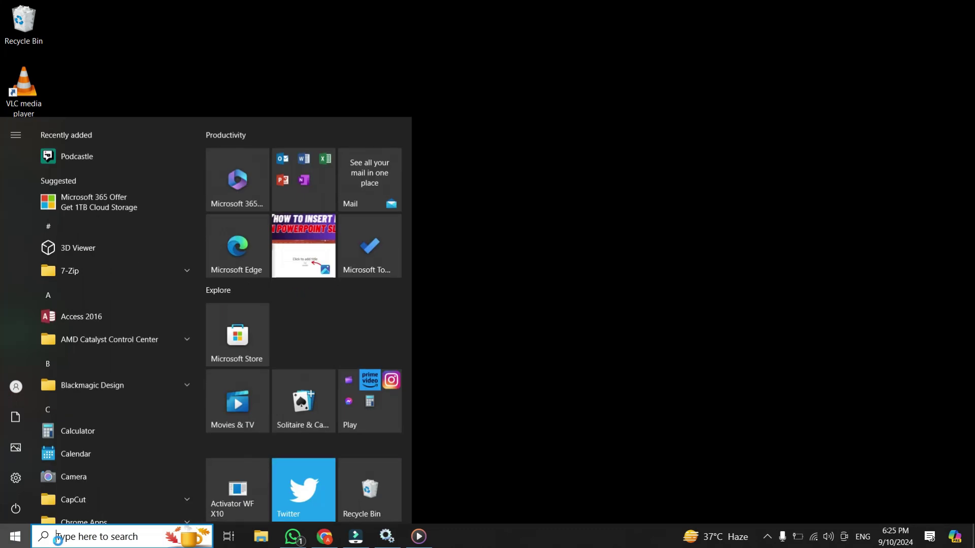
{"action": "left_click", "coordinate": [57, 538]}
{"action": "type", "text": "servi"}
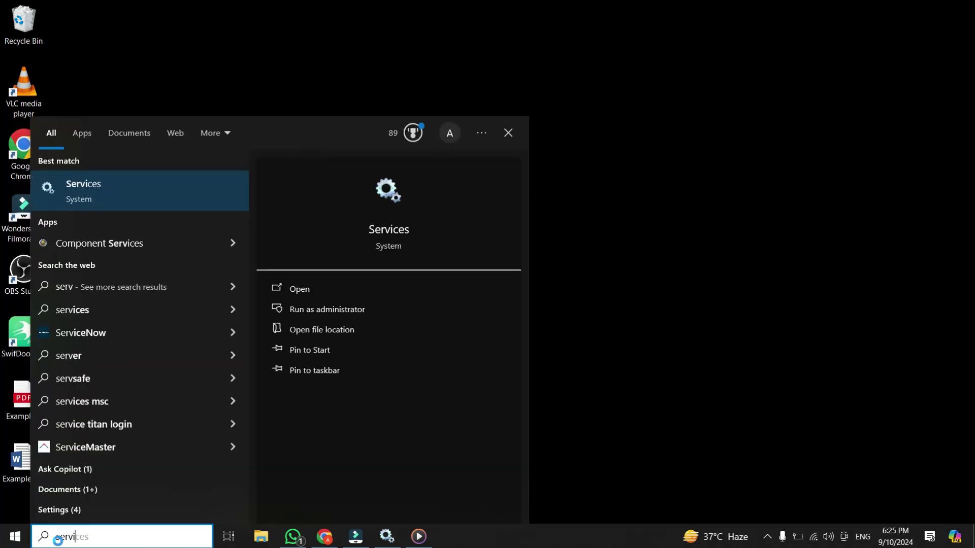
{"action": "type", "text": "ces"}
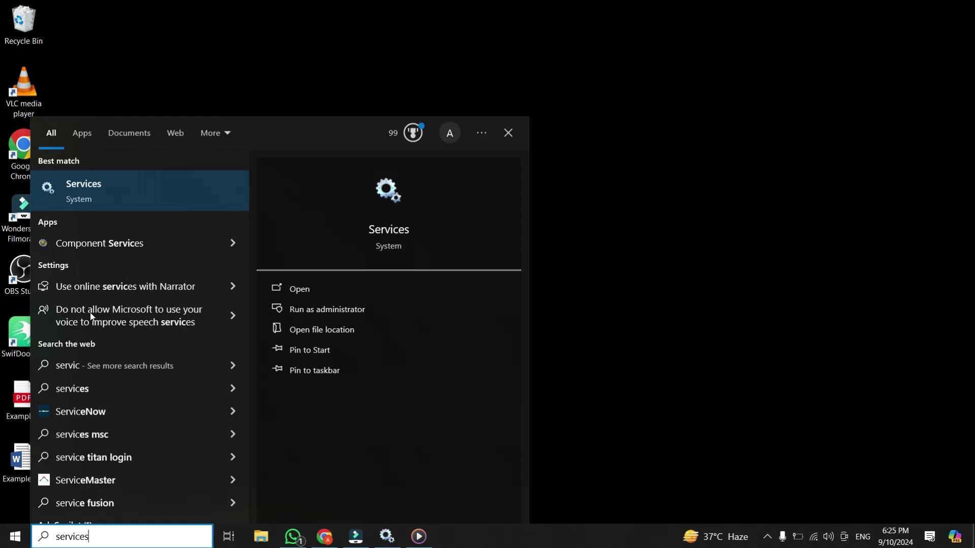
{"action": "left_click", "coordinate": [144, 193]}
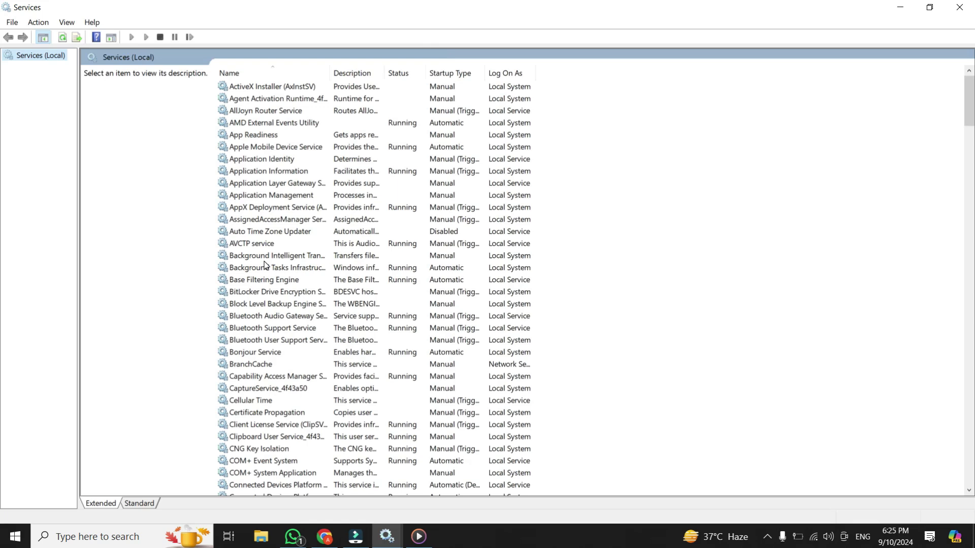
{"action": "scroll", "coordinate": [266, 259], "scroll_direction": "down", "scroll_amount": 1}
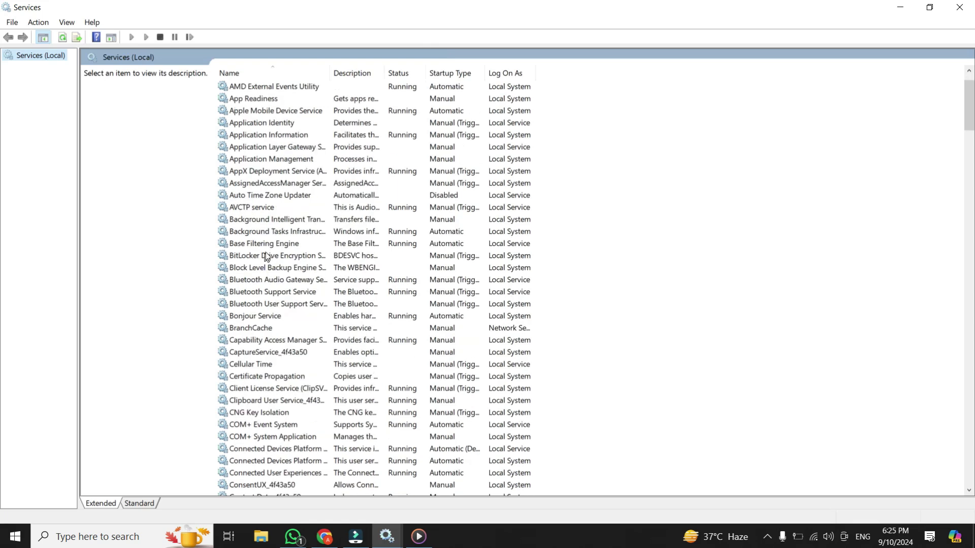
{"action": "left_click", "coordinate": [281, 220]}
Set Background Intelligent Transfer Service's startup type to Disabled in its properties and apply.
{"action": "right_click", "coordinate": [281, 220]}
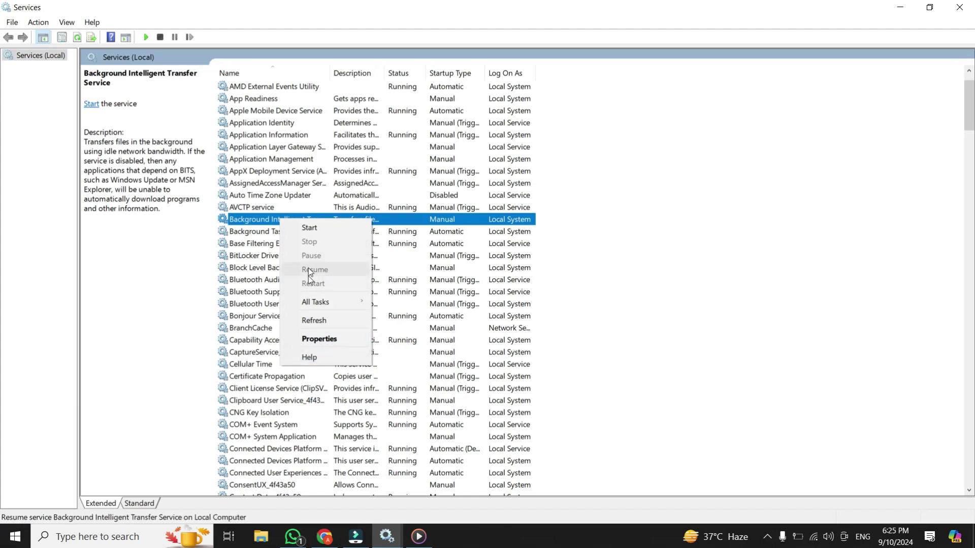
{"action": "left_click", "coordinate": [311, 343]}
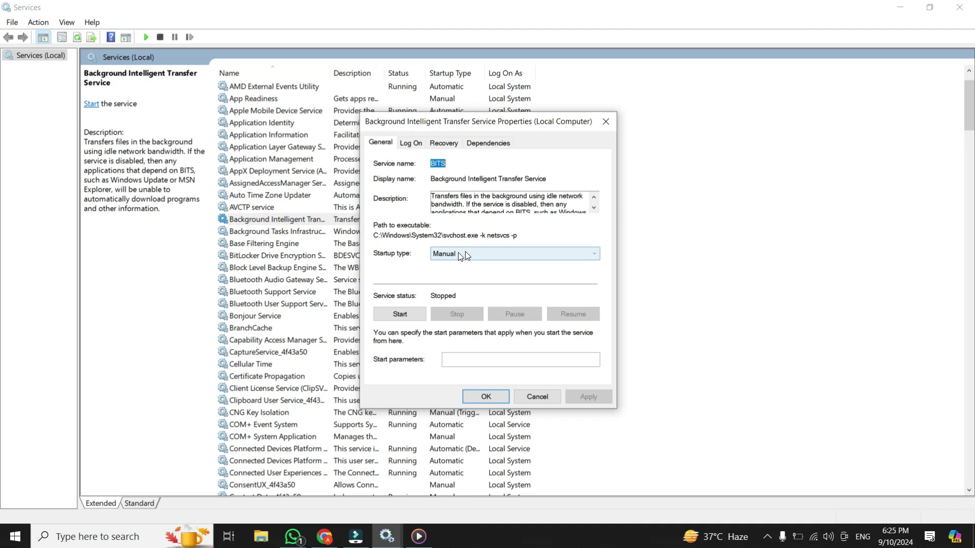
{"action": "left_click", "coordinate": [450, 252]}
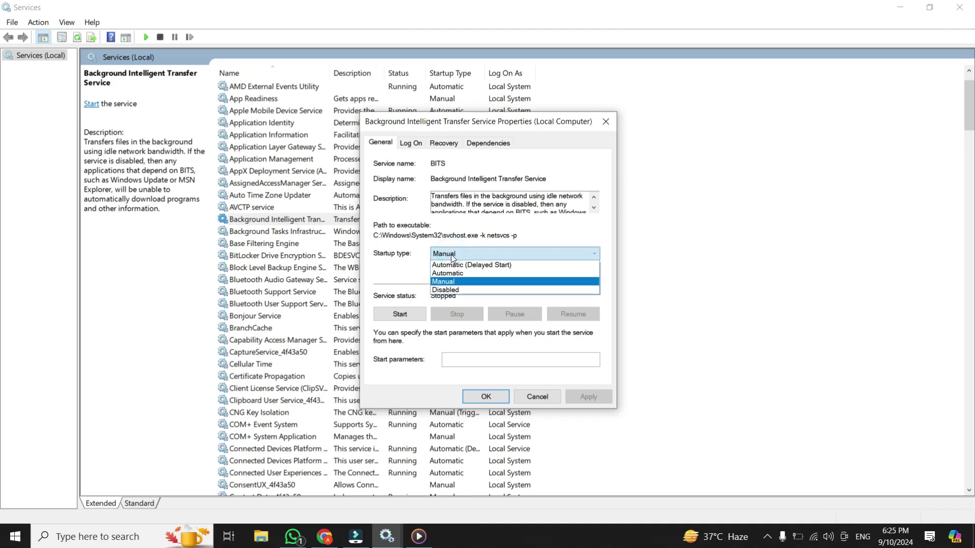
{"action": "left_click", "coordinate": [458, 289]}
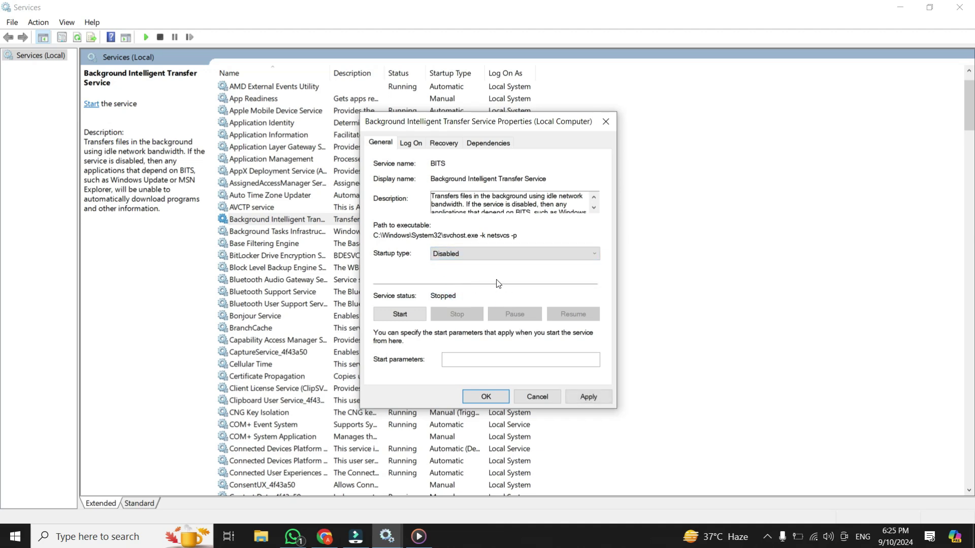
{"action": "left_click", "coordinate": [588, 397]}
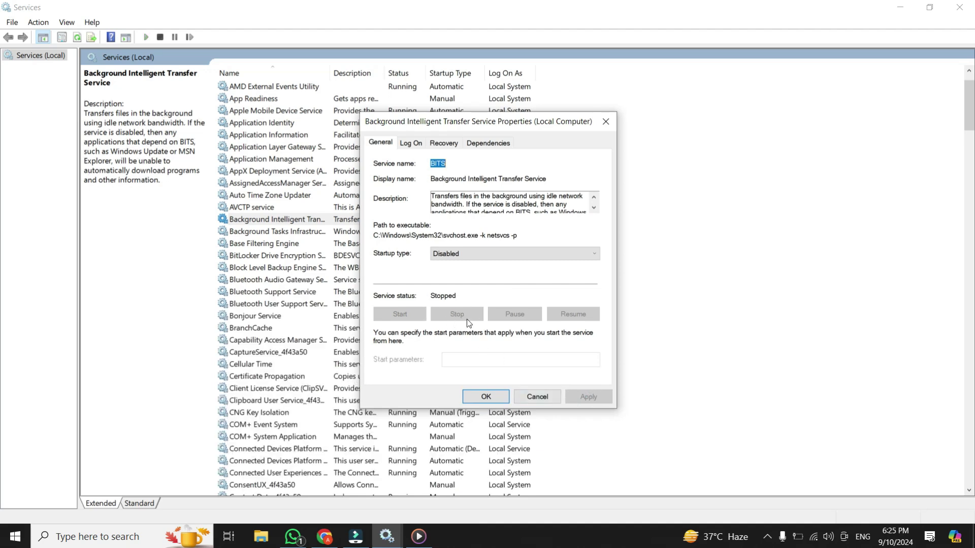
{"action": "left_click", "coordinate": [481, 397]}
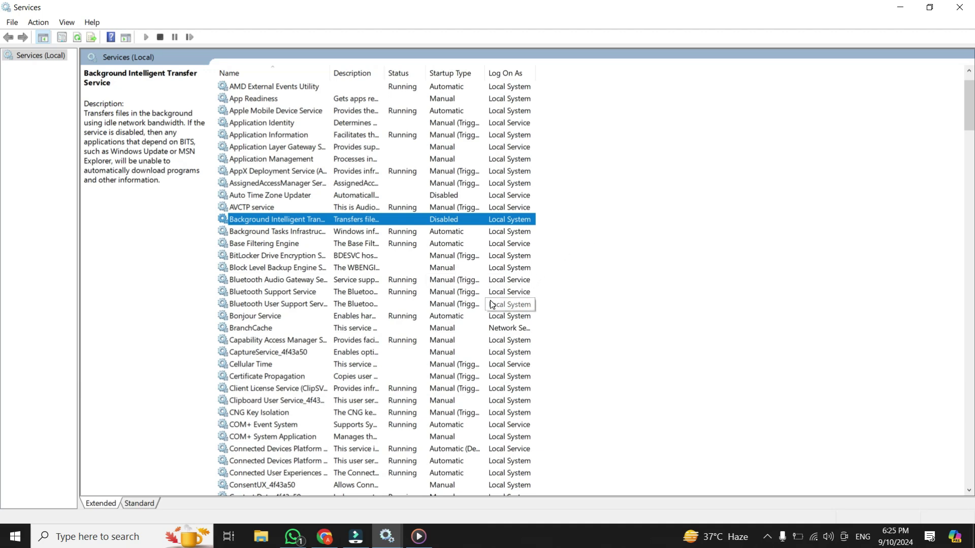
Scroll down the services list and select the Windows Update service.
{"action": "scroll", "coordinate": [491, 304], "scroll_direction": "down", "scroll_amount": 2}
{"action": "scroll", "coordinate": [490, 304], "scroll_direction": "up", "scroll_amount": 3}
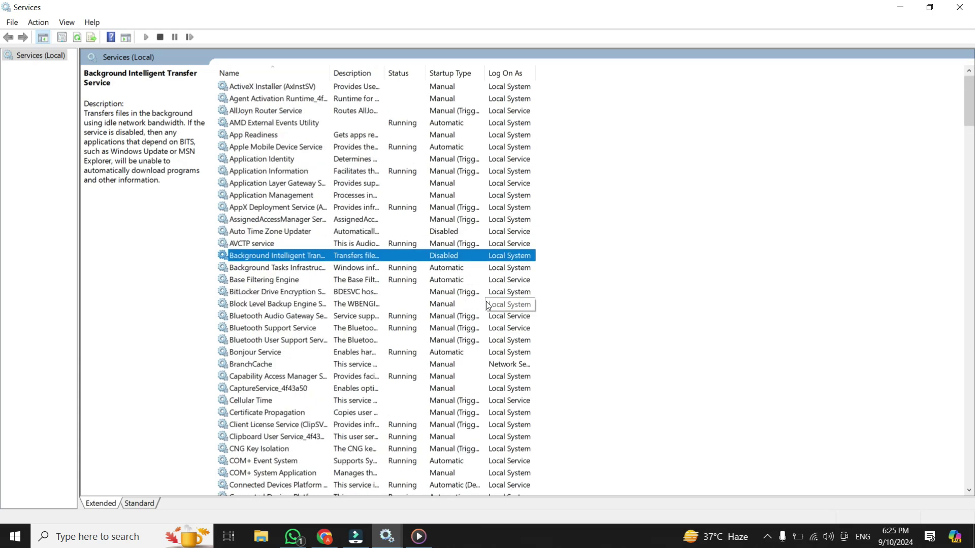
{"action": "scroll", "coordinate": [487, 304], "scroll_direction": "down", "scroll_amount": 5}
{"action": "scroll", "coordinate": [486, 304], "scroll_direction": "down", "scroll_amount": 20}
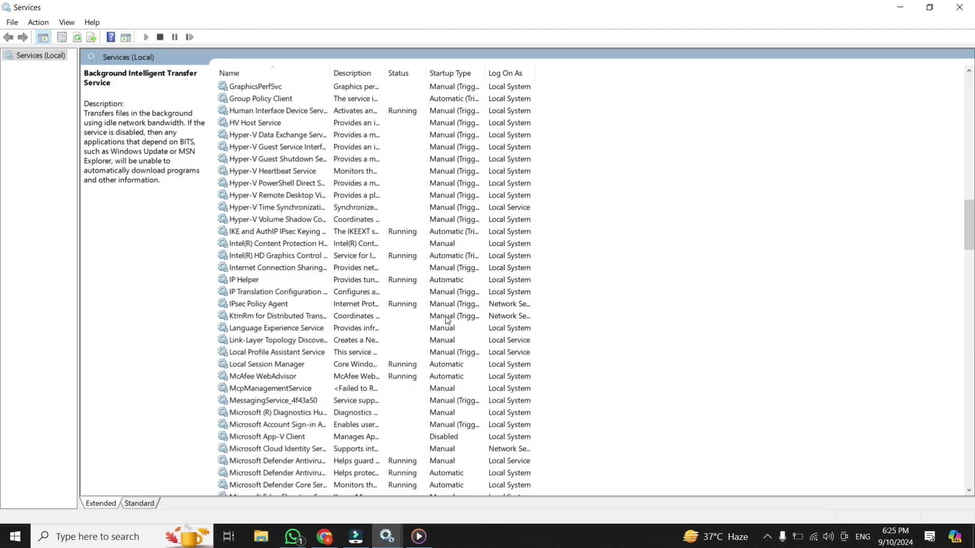
{"action": "scroll", "coordinate": [447, 320], "scroll_direction": "up", "scroll_amount": 1}
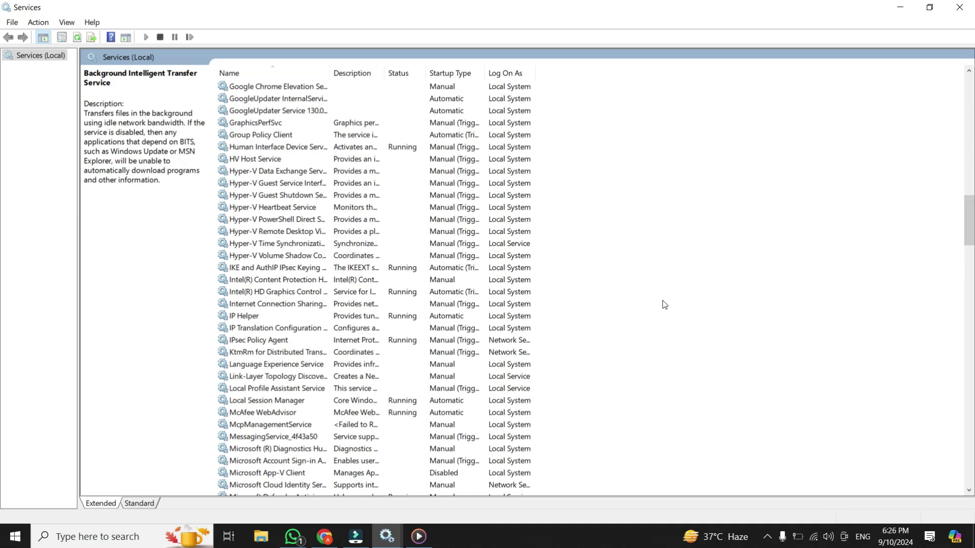
{"action": "scroll", "coordinate": [650, 303], "scroll_direction": "up", "scroll_amount": 5}
{"action": "scroll", "coordinate": [652, 308], "scroll_direction": "down", "scroll_amount": 4}
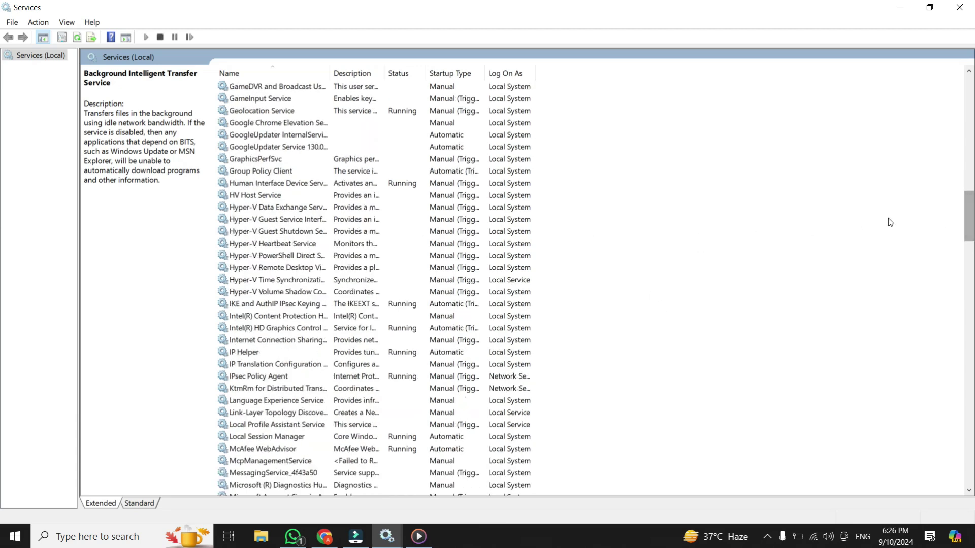
{"action": "left_click_drag", "start_coordinate": [971, 219], "coordinate": [973, 222]}
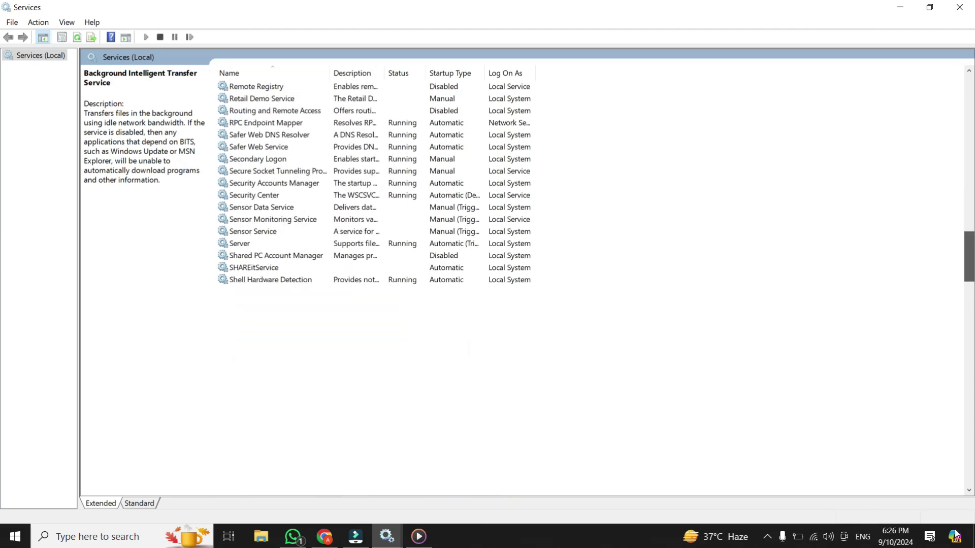
{"action": "scroll", "coordinate": [257, 283], "scroll_direction": "down", "scroll_amount": 5}
{"action": "scroll", "coordinate": [257, 283], "scroll_direction": "down", "scroll_amount": 20}
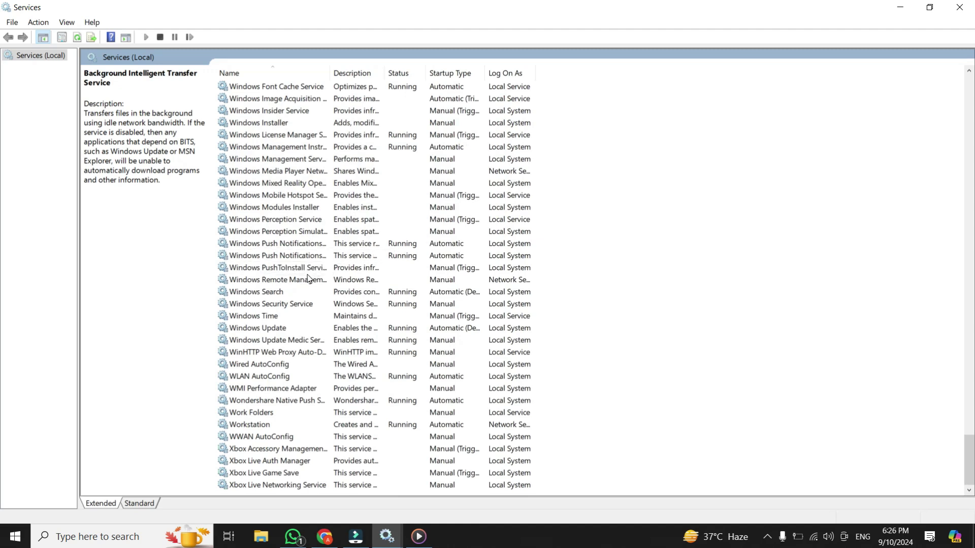
{"action": "left_click", "coordinate": [272, 328]}
Set Windows Update's startup type to Disabled, apply, and stop the running service.
{"action": "right_click", "coordinate": [258, 330]}
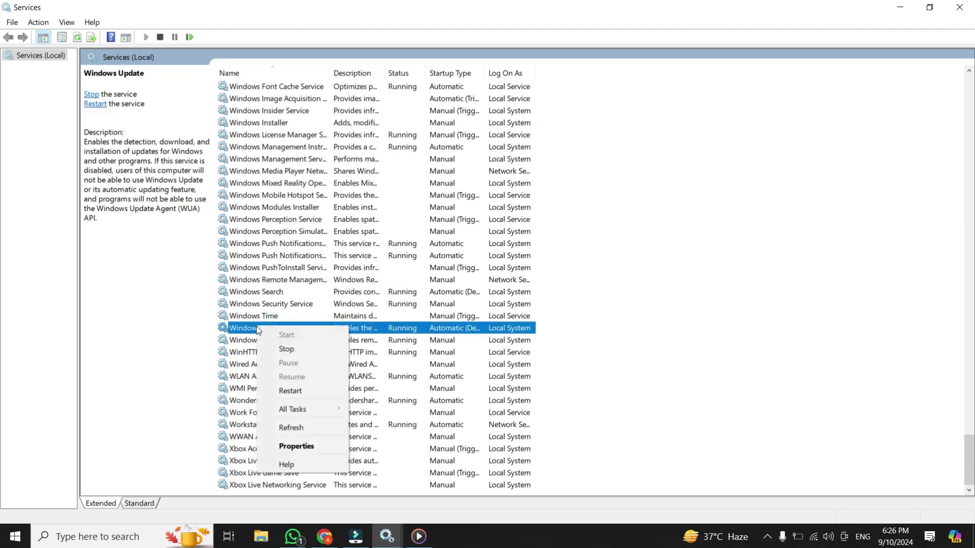
{"action": "left_click", "coordinate": [300, 446]}
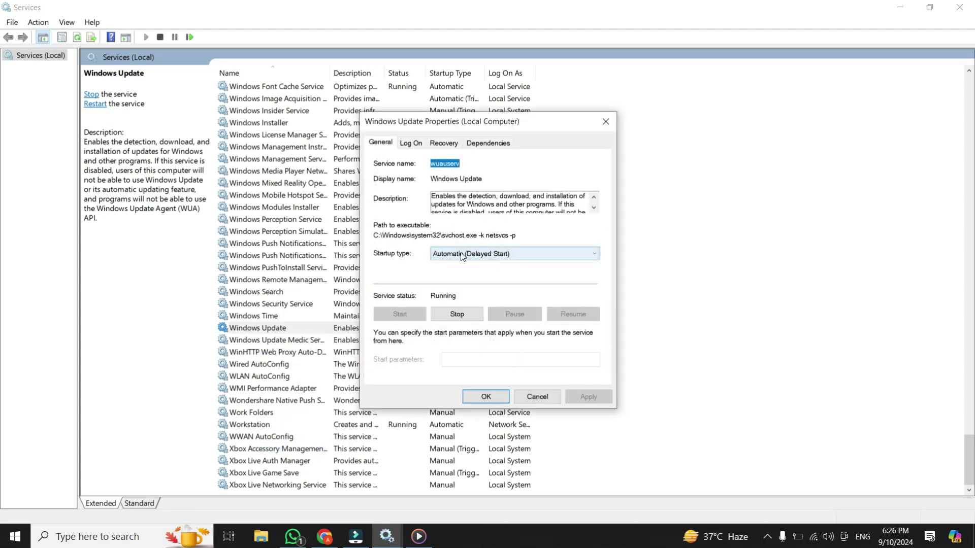
{"action": "left_click", "coordinate": [476, 258]}
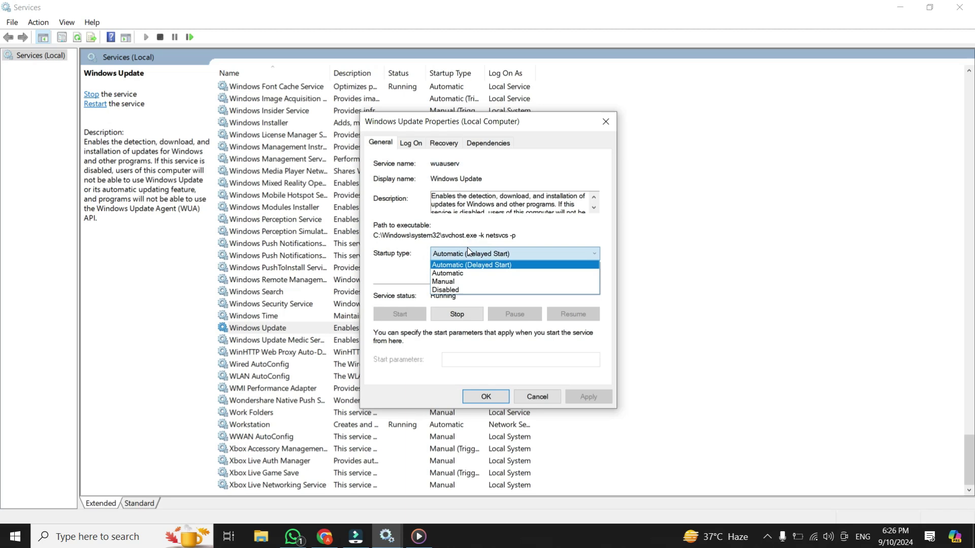
{"action": "left_click", "coordinate": [458, 289]}
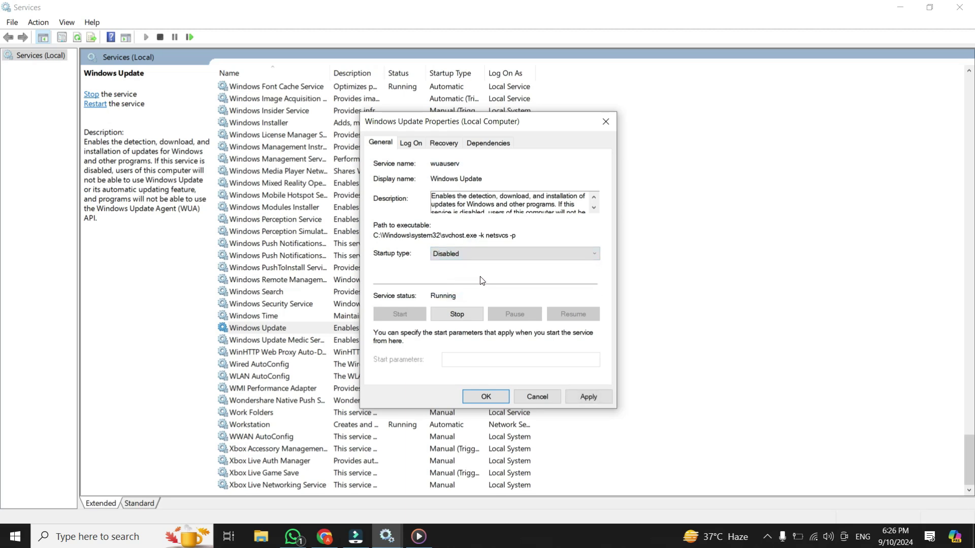
{"action": "left_click", "coordinate": [585, 396]}
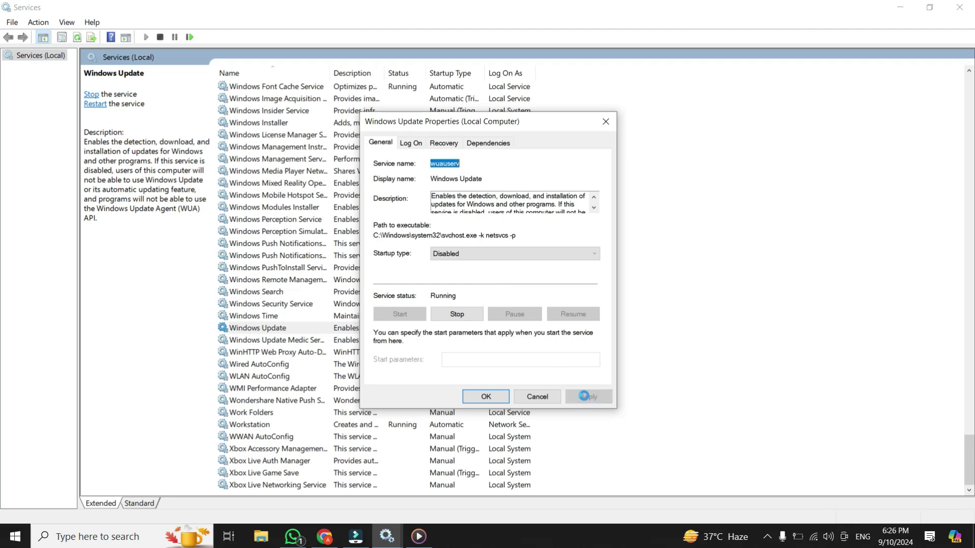
{"action": "left_click", "coordinate": [456, 313]}
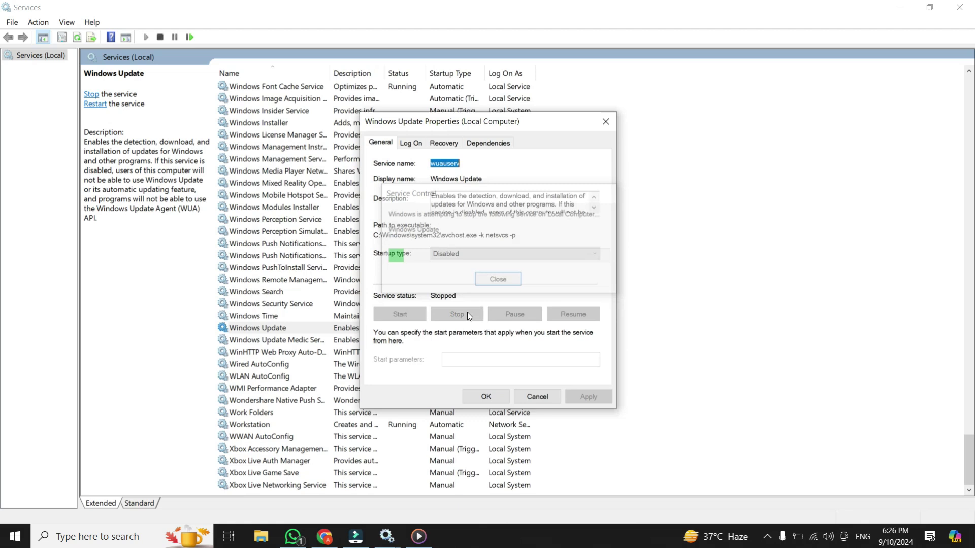
{"action": "left_click", "coordinate": [486, 396]}
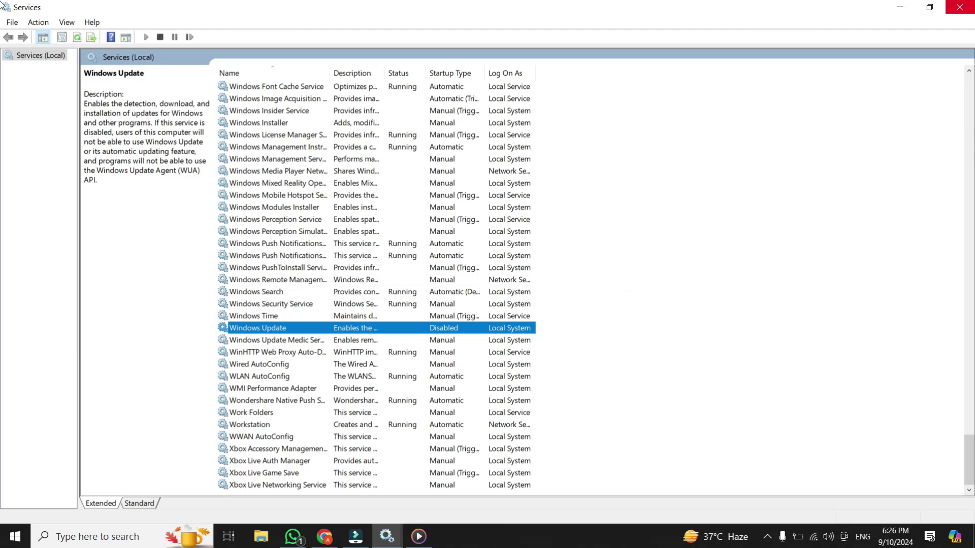
Close Services and run 'regedit' from the Run box to launch Registry Editor.
{"action": "left_click", "coordinate": [960, 7]}
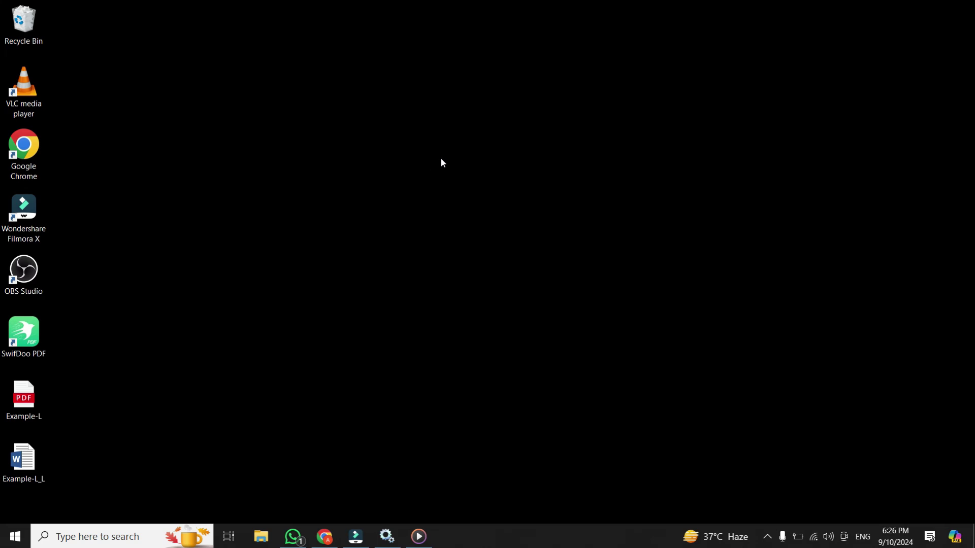
{"action": "key", "text": "super+r"}
{"action": "left_click", "coordinate": [117, 436]}
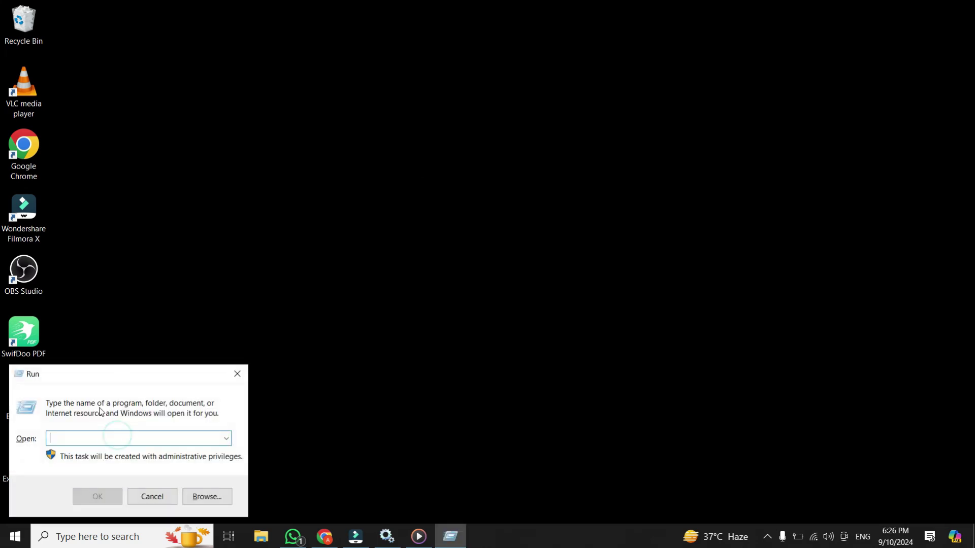
{"action": "type", "text": "rege"}
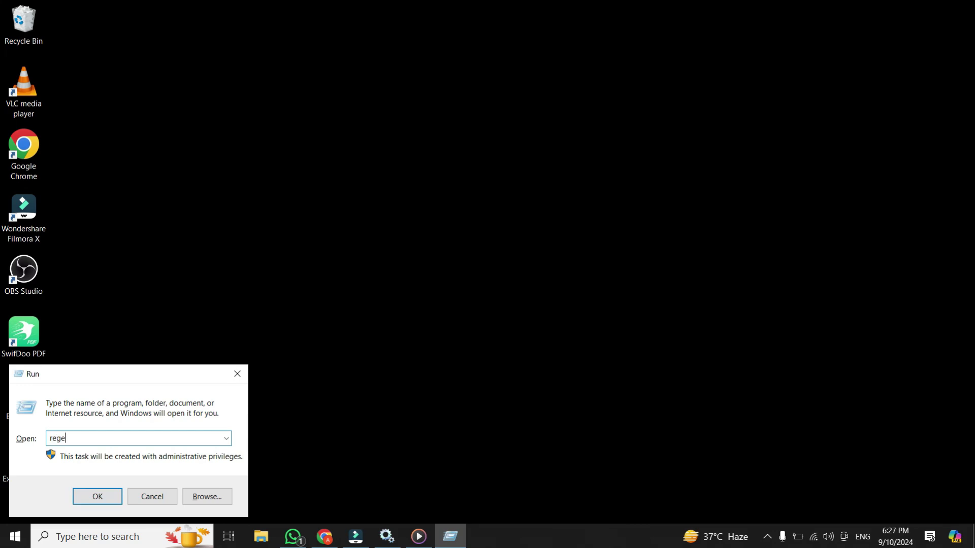
{"action": "type", "text": "dit"}
{"action": "key", "text": "Return"}
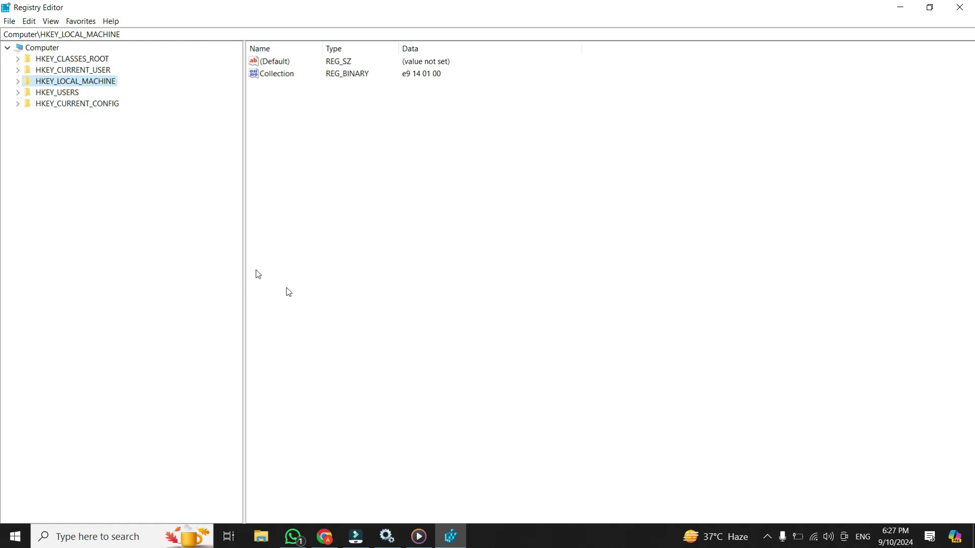
Expand HKEY_LOCAL_MACHINE\SYSTEM\CurrentControlSet\Services and scroll to the DoSvc key.
{"action": "key", "text": "Tab"}
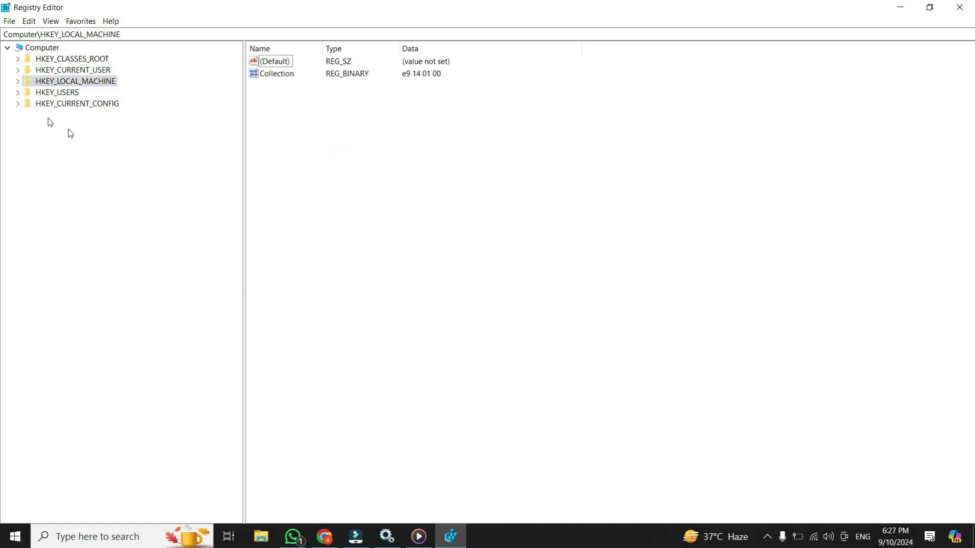
{"action": "left_click", "coordinate": [19, 84]}
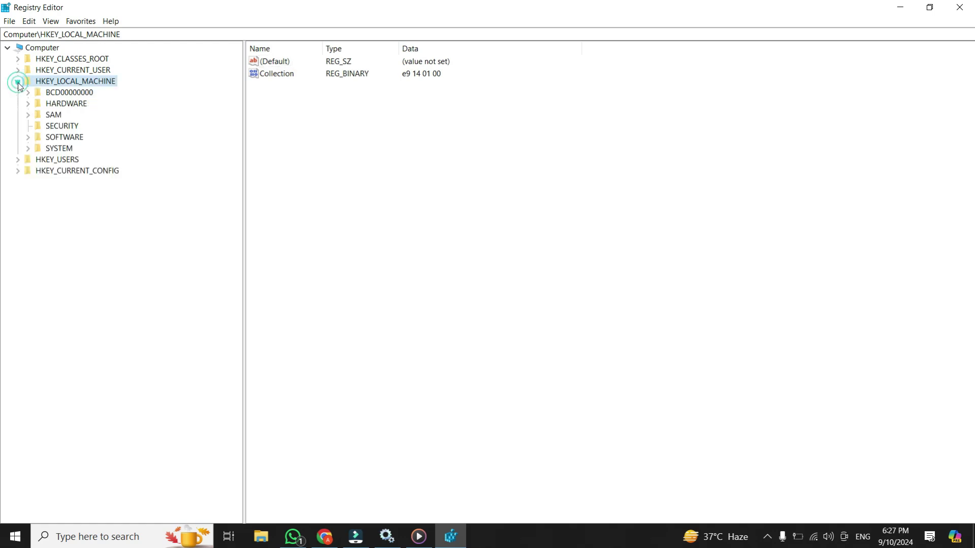
{"action": "left_click", "coordinate": [28, 149]}
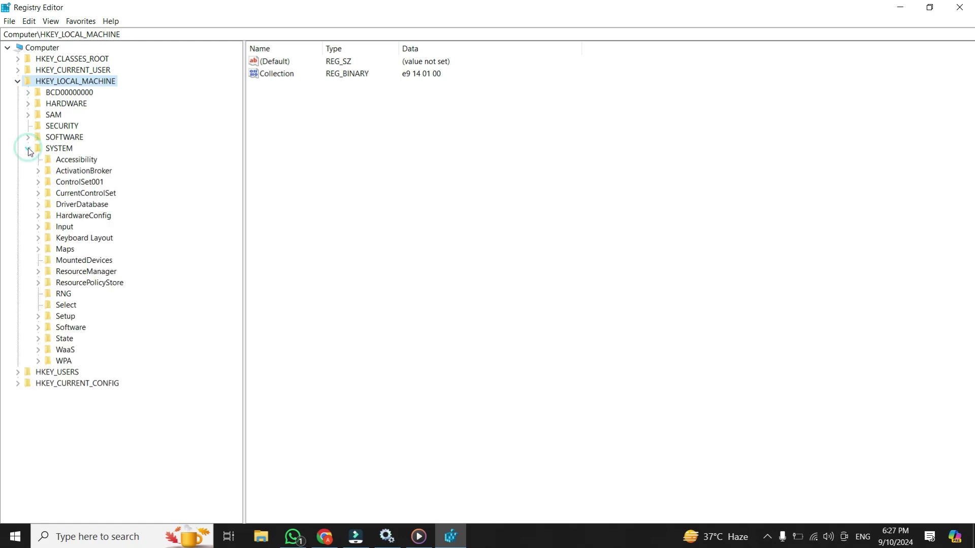
{"action": "left_click", "coordinate": [39, 193]}
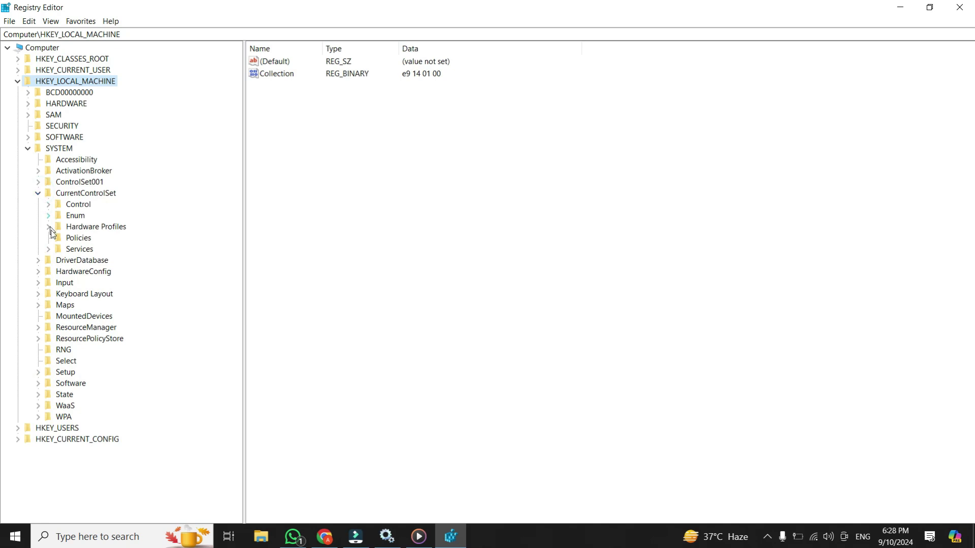
{"action": "left_click", "coordinate": [49, 249]}
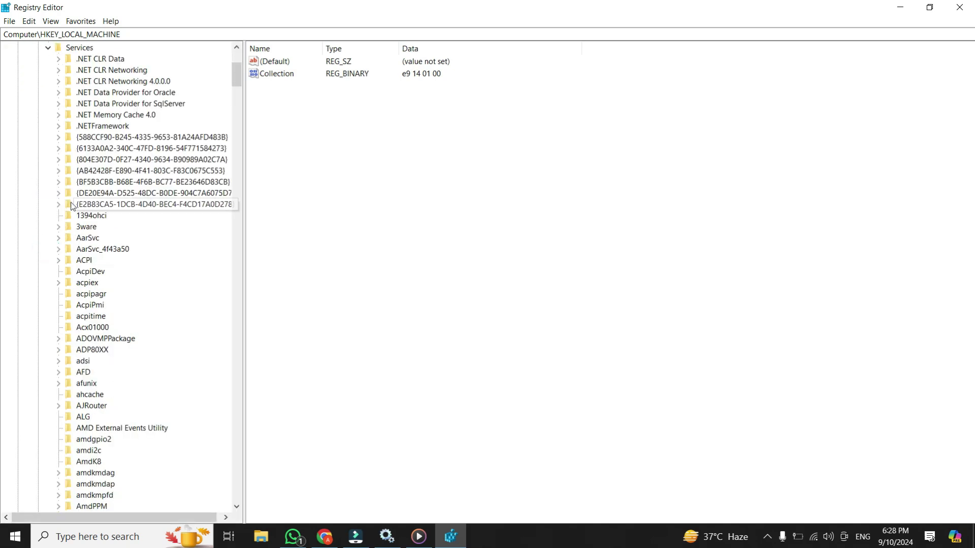
{"action": "scroll", "coordinate": [84, 193], "scroll_direction": "down", "scroll_amount": 15}
{"action": "scroll", "coordinate": [83, 193], "scroll_direction": "down", "scroll_amount": 20}
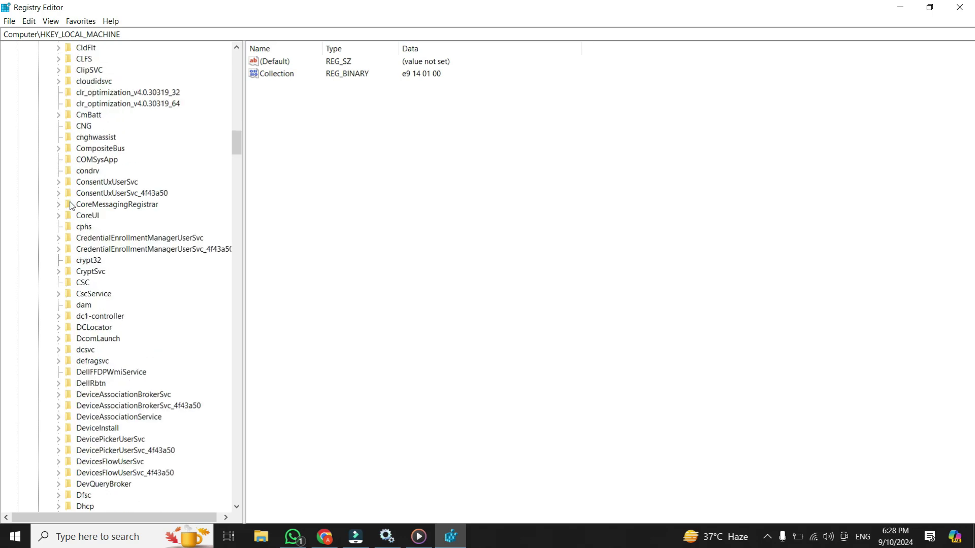
{"action": "scroll", "coordinate": [70, 205], "scroll_direction": "down", "scroll_amount": 20}
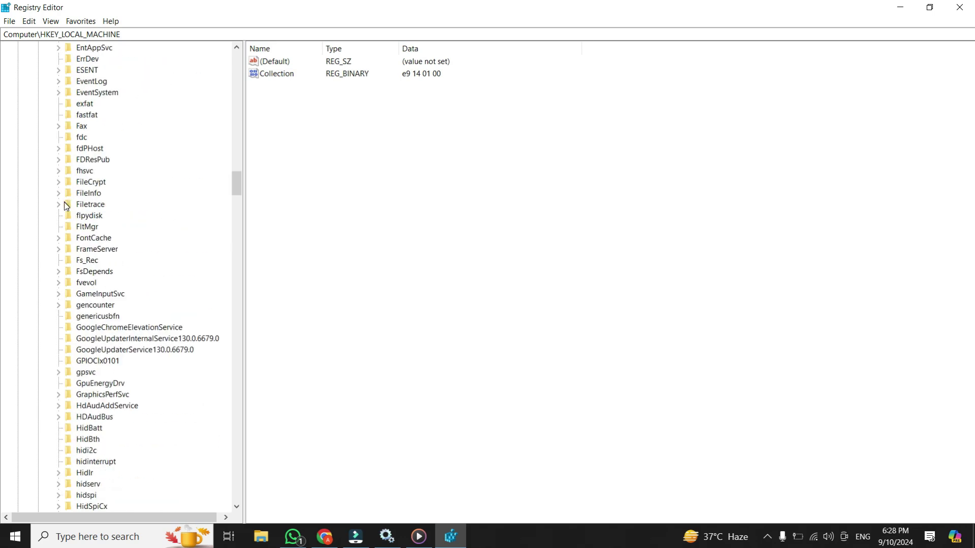
{"action": "scroll", "coordinate": [66, 206], "scroll_direction": "up", "scroll_amount": 11}
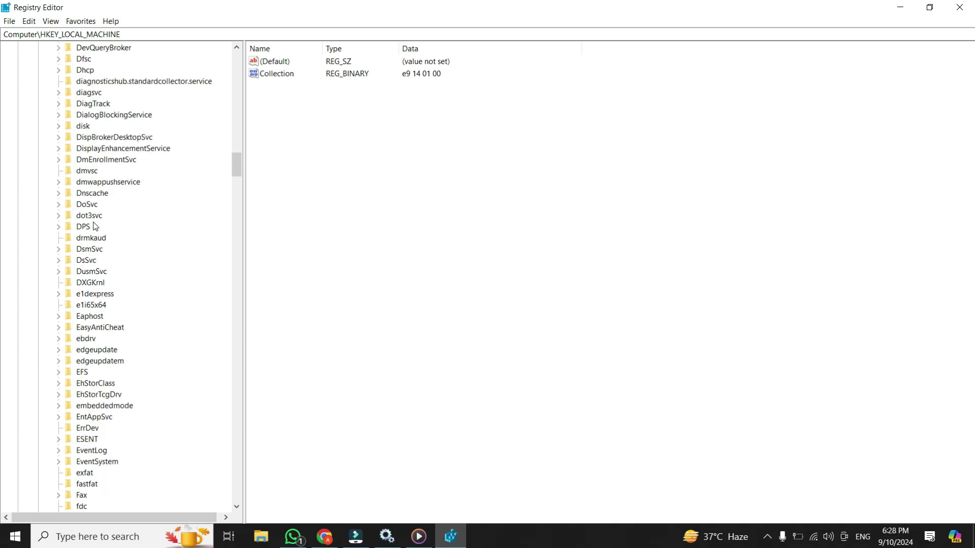
{"action": "scroll", "coordinate": [96, 229], "scroll_direction": "up", "scroll_amount": 1}
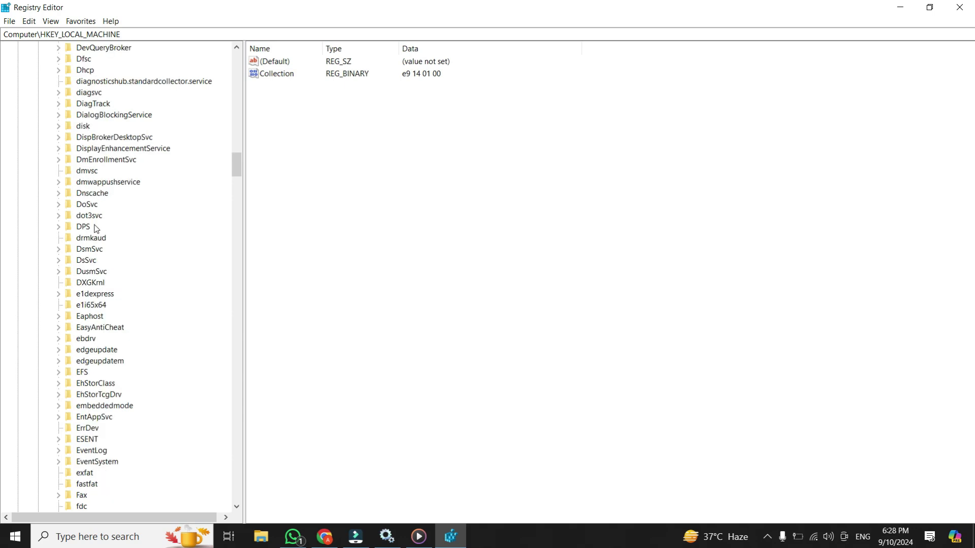
Change DoSvc's Start value data to 4 and close Registry Editor.
{"action": "double_click", "coordinate": [84, 205]}
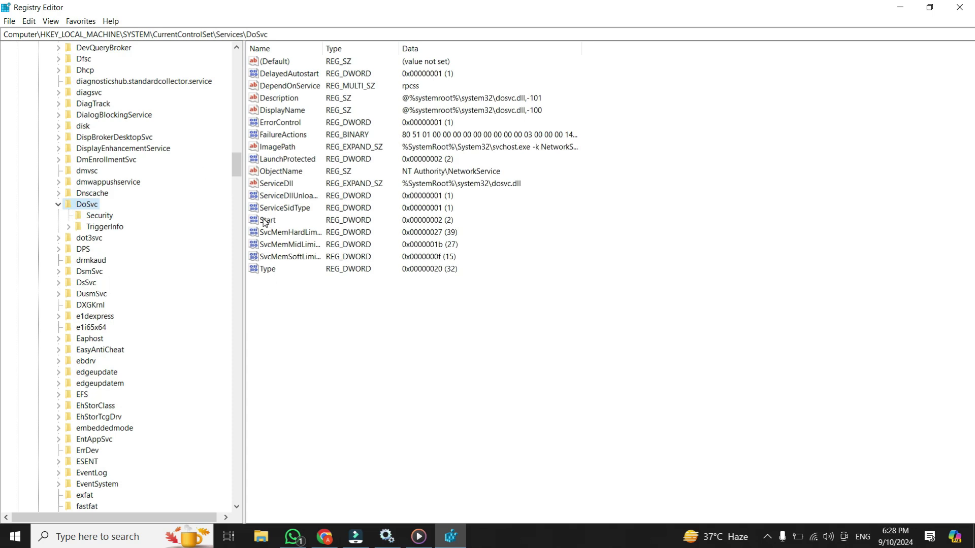
{"action": "left_click", "coordinate": [265, 222]}
{"action": "double_click", "coordinate": [265, 222]}
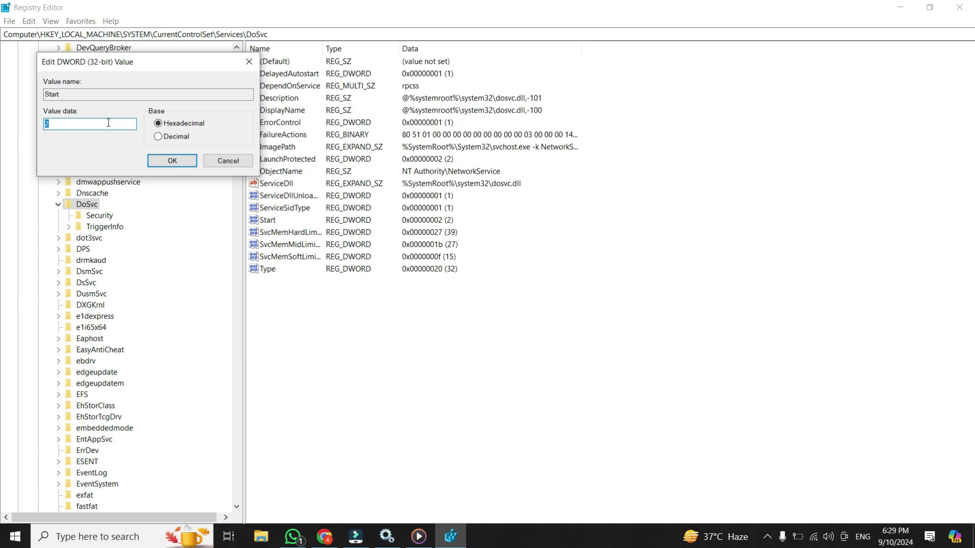
{"action": "type", "text": "4"}
{"action": "left_click", "coordinate": [172, 161]}
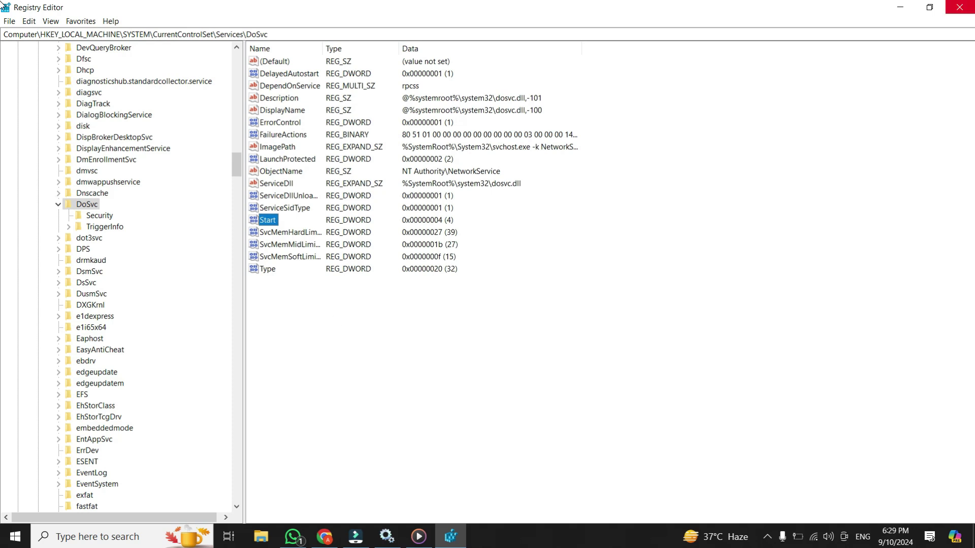
{"action": "left_click", "coordinate": [959, 8]}
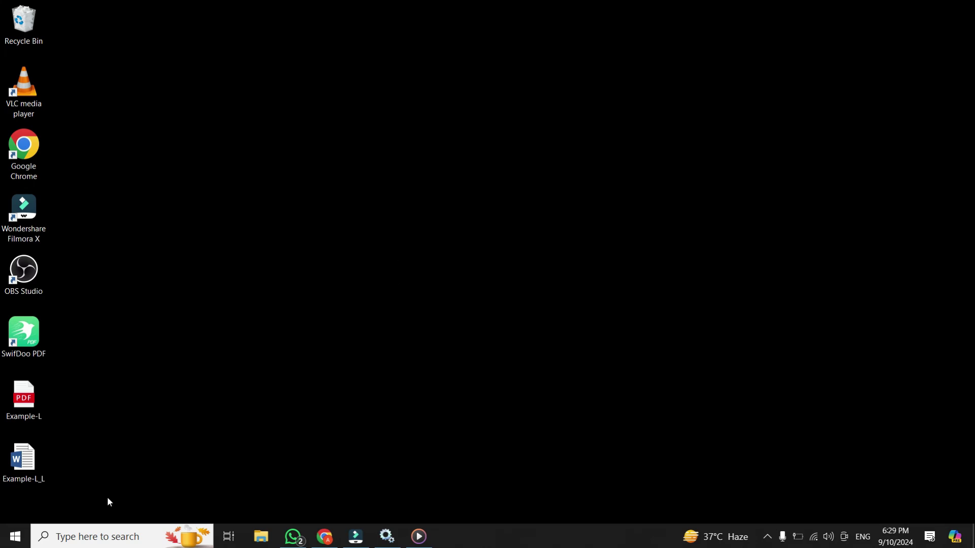
Search 'microsoft Store' in the Start menu and launch the Microsoft Store app.
{"action": "left_click", "coordinate": [15, 536]}
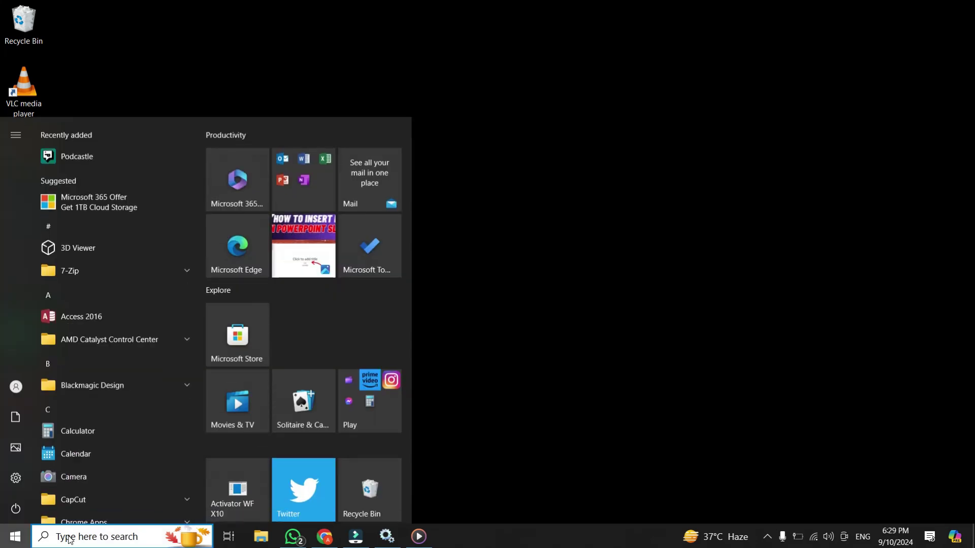
{"action": "type", "text": "m"}
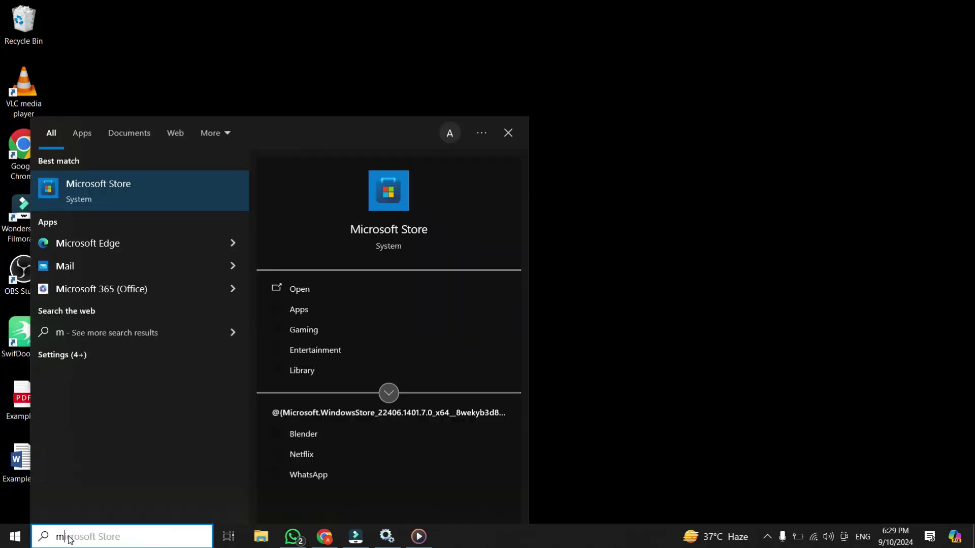
{"action": "type", "text": "icrosoft "}
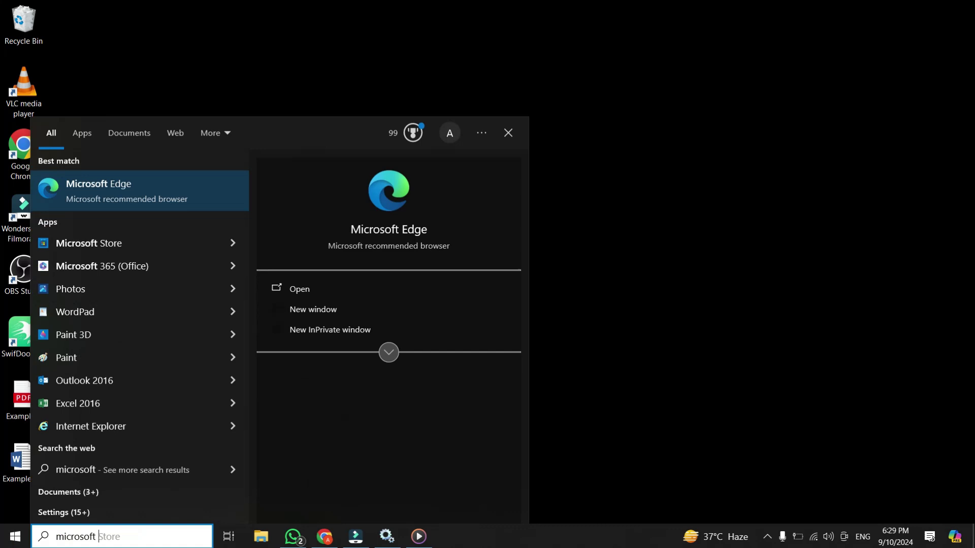
{"action": "type", "text": "Store"}
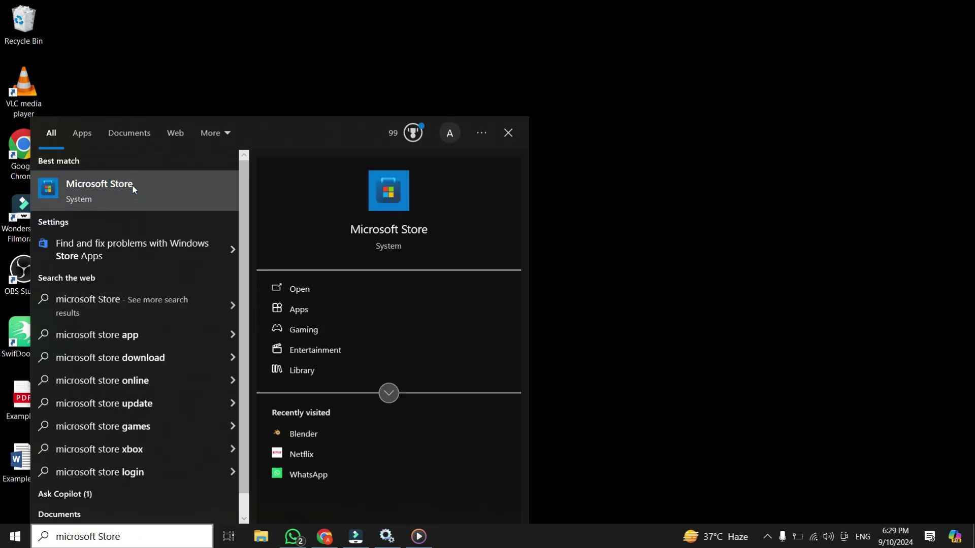
{"action": "left_click", "coordinate": [133, 186]}
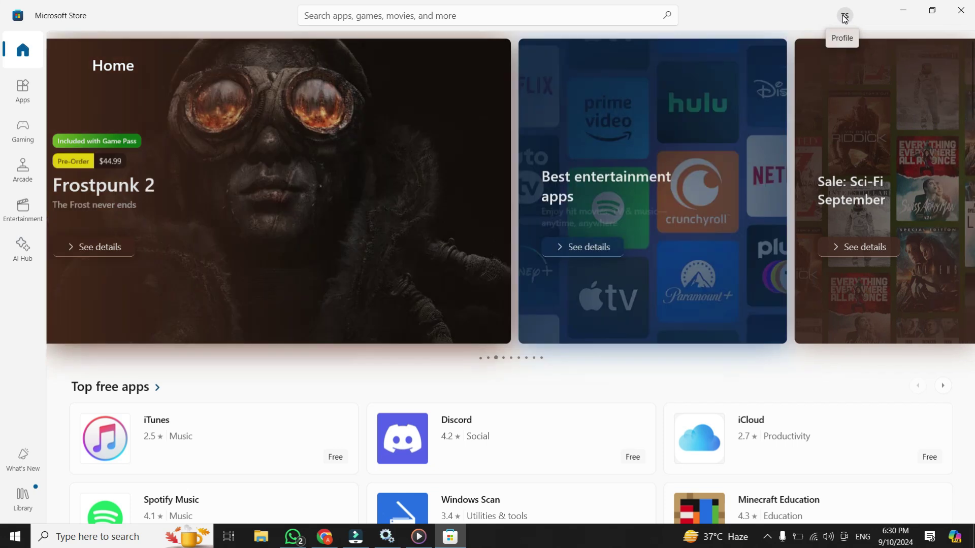
Switch the Video autoplay toggle to Off in Store settings, then close Microsoft Store.
{"action": "left_click", "coordinate": [845, 18]}
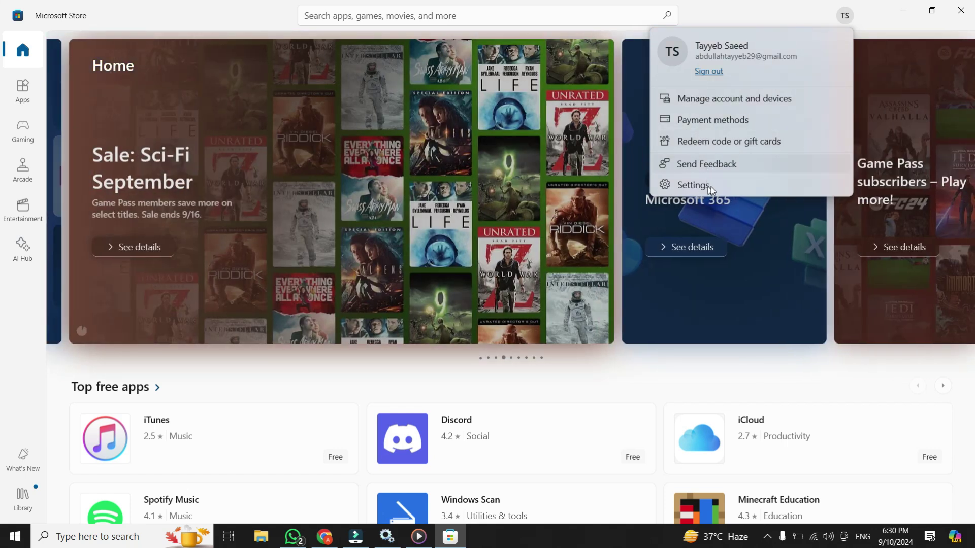
{"action": "left_click", "coordinate": [698, 192]}
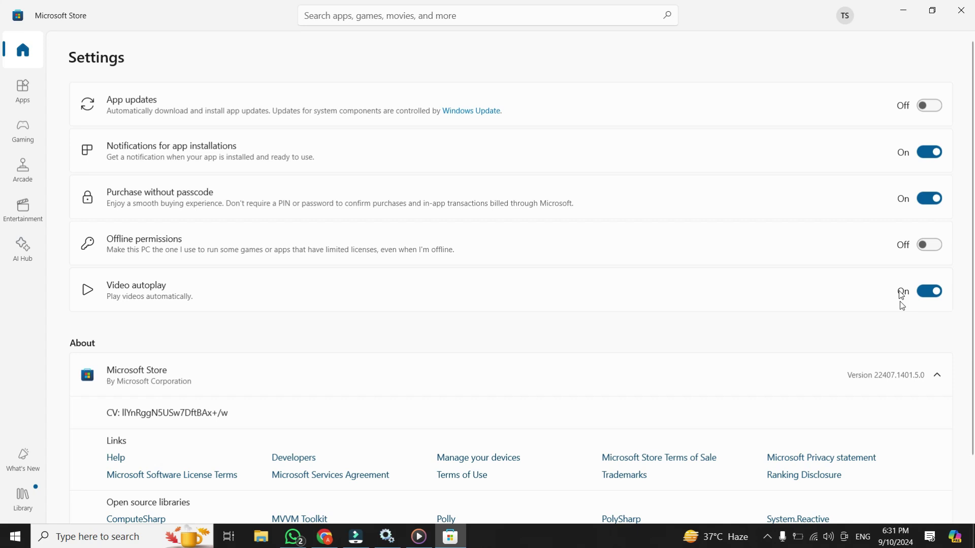
{"action": "left_click", "coordinate": [933, 293]}
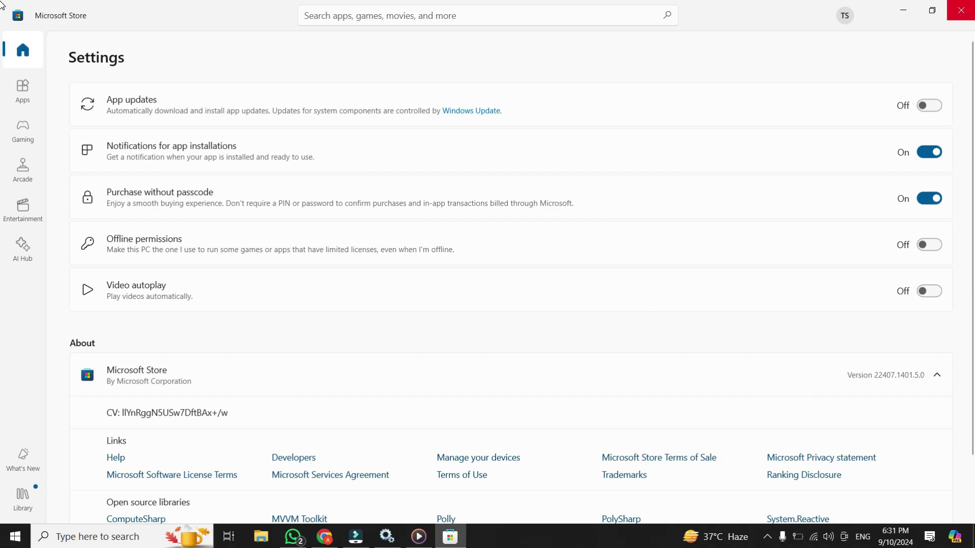
{"action": "left_click", "coordinate": [960, 10]}
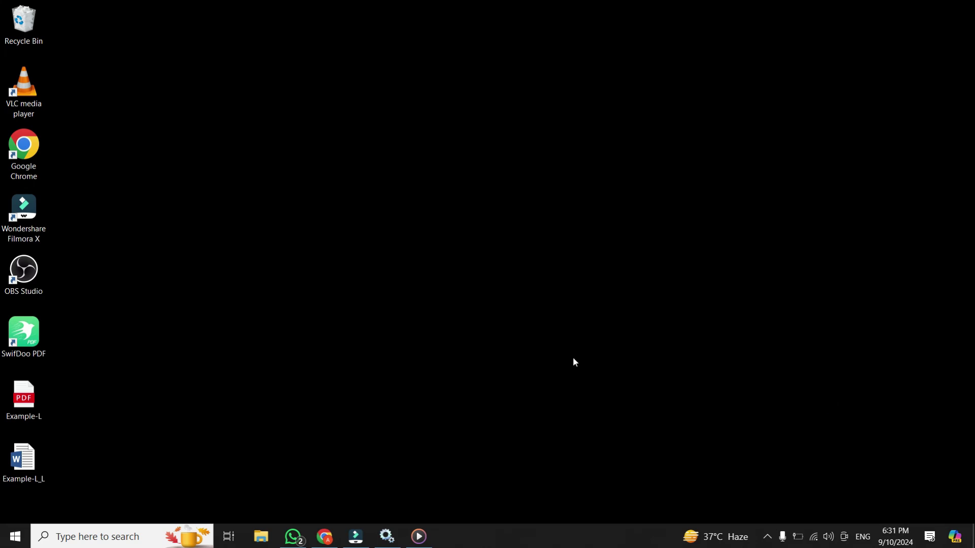
Open Network & Internet settings from the tray network icon's context menu.
{"action": "right_click", "coordinate": [814, 538]}
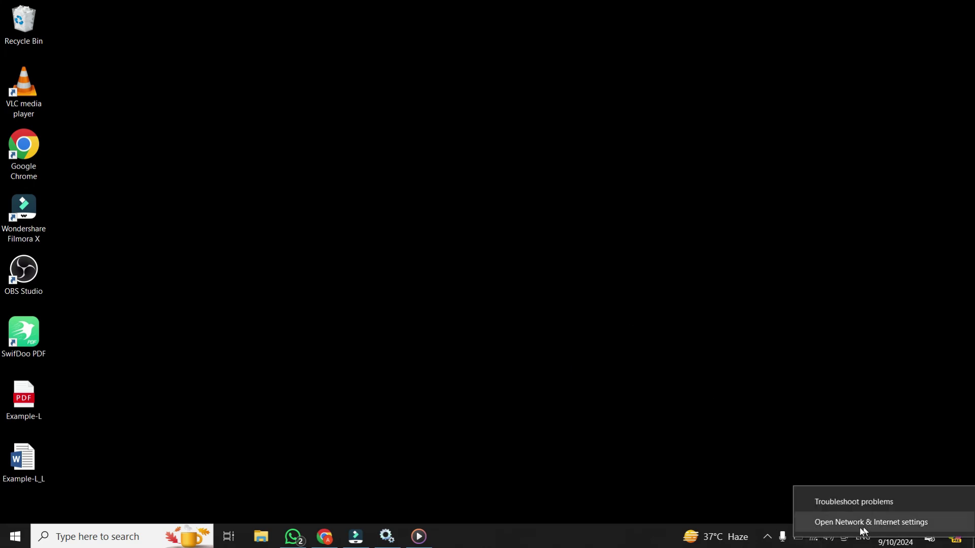
{"action": "left_click", "coordinate": [863, 523]}
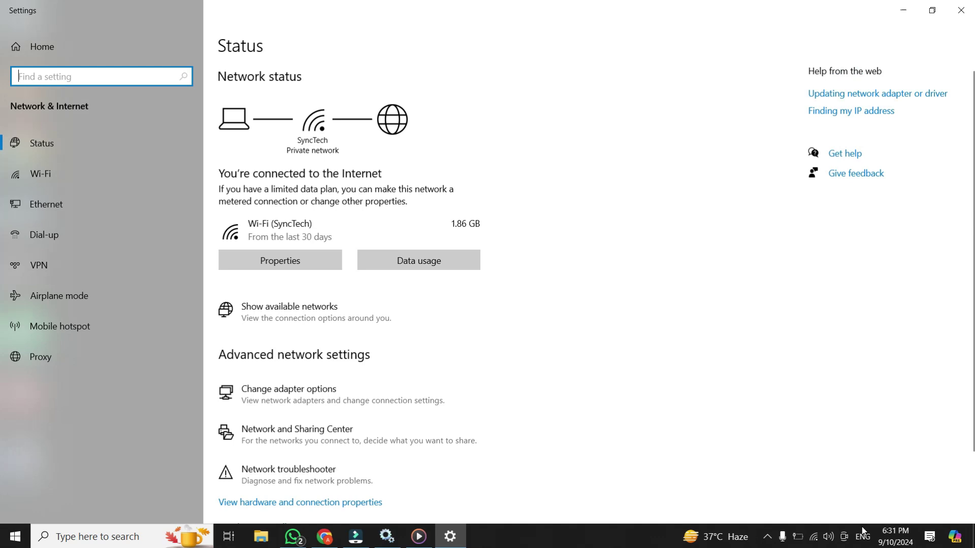
Turn on Set as metered connection for the SyncTech Wi‑Fi network.
{"action": "left_click", "coordinate": [12, 168]}
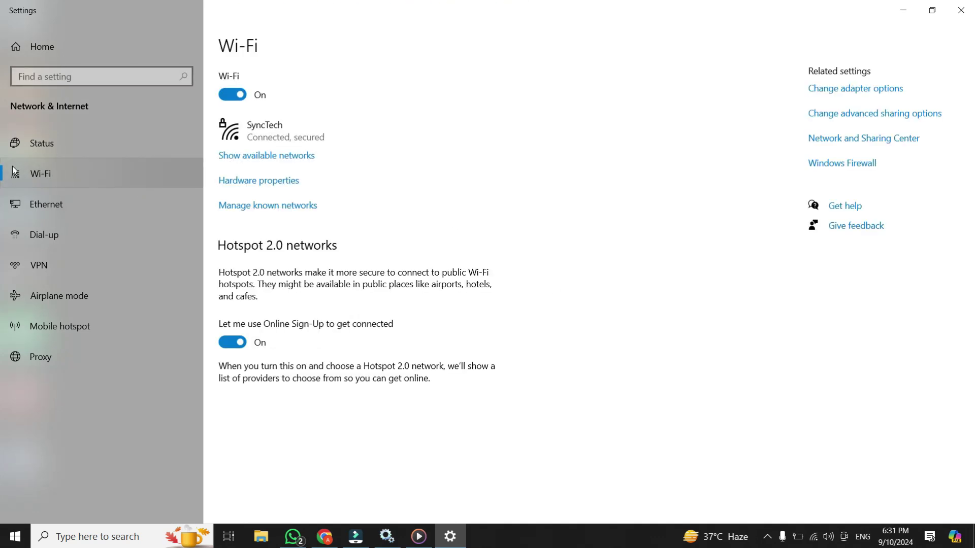
{"action": "left_click", "coordinate": [290, 127]}
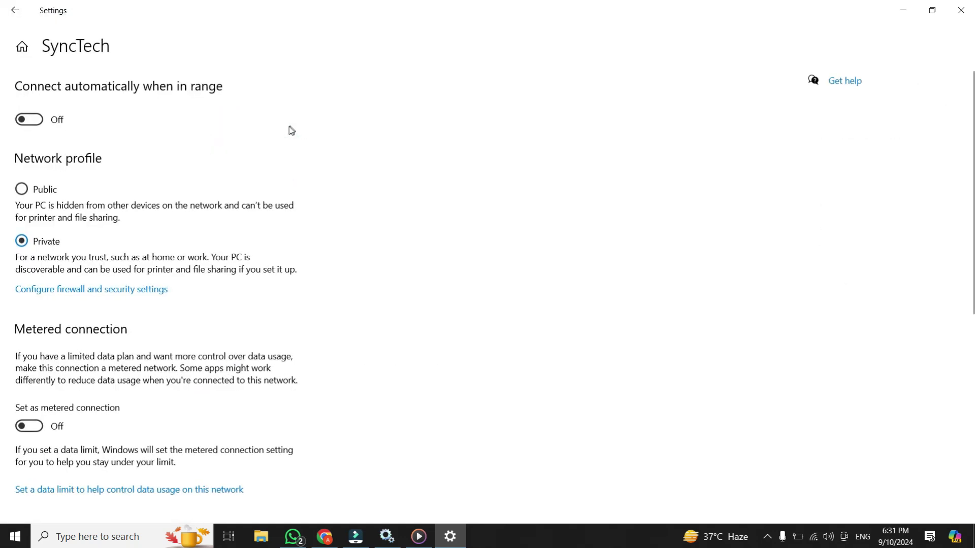
{"action": "scroll", "coordinate": [198, 121], "scroll_direction": "down", "scroll_amount": 4}
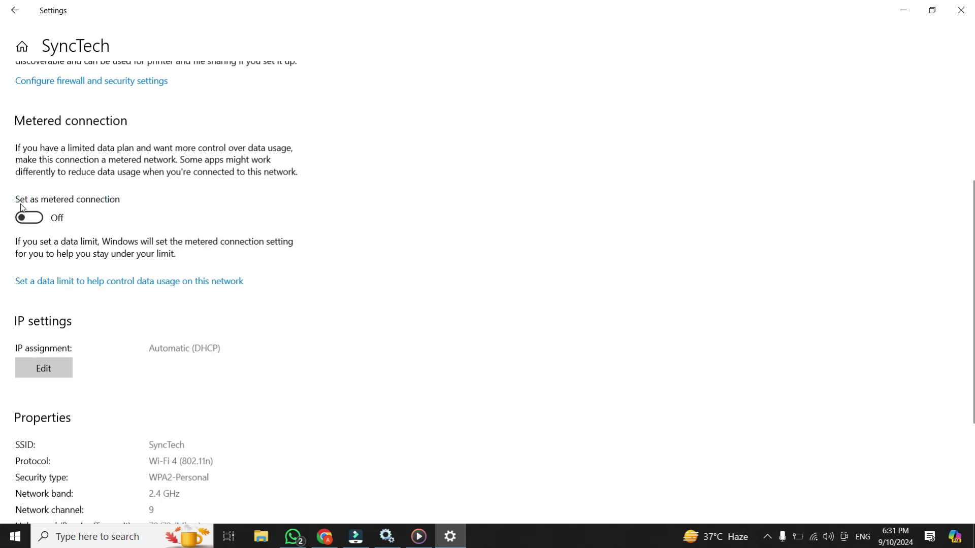
{"action": "left_click", "coordinate": [22, 219]}
Minimise the Settings window to reveal the desktop.
{"action": "left_click", "coordinate": [911, 16]}
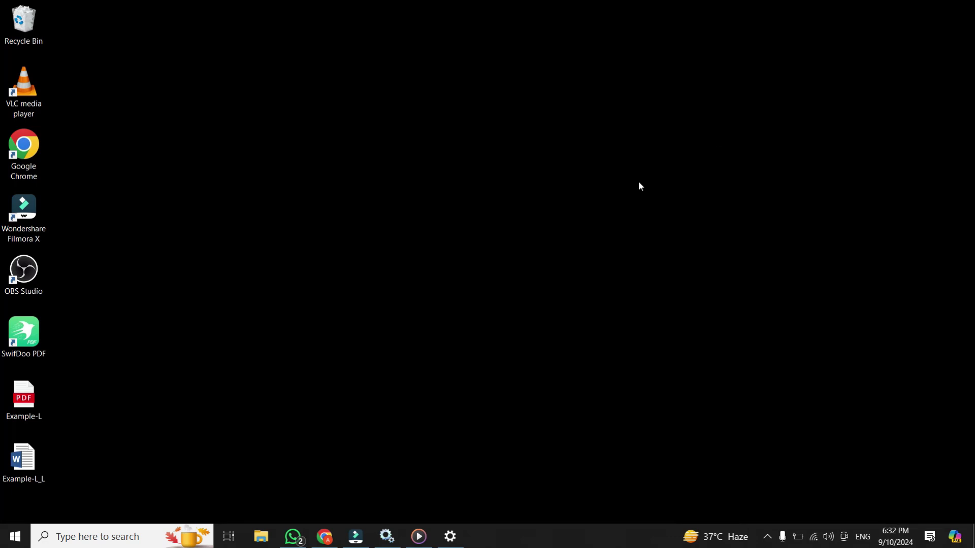